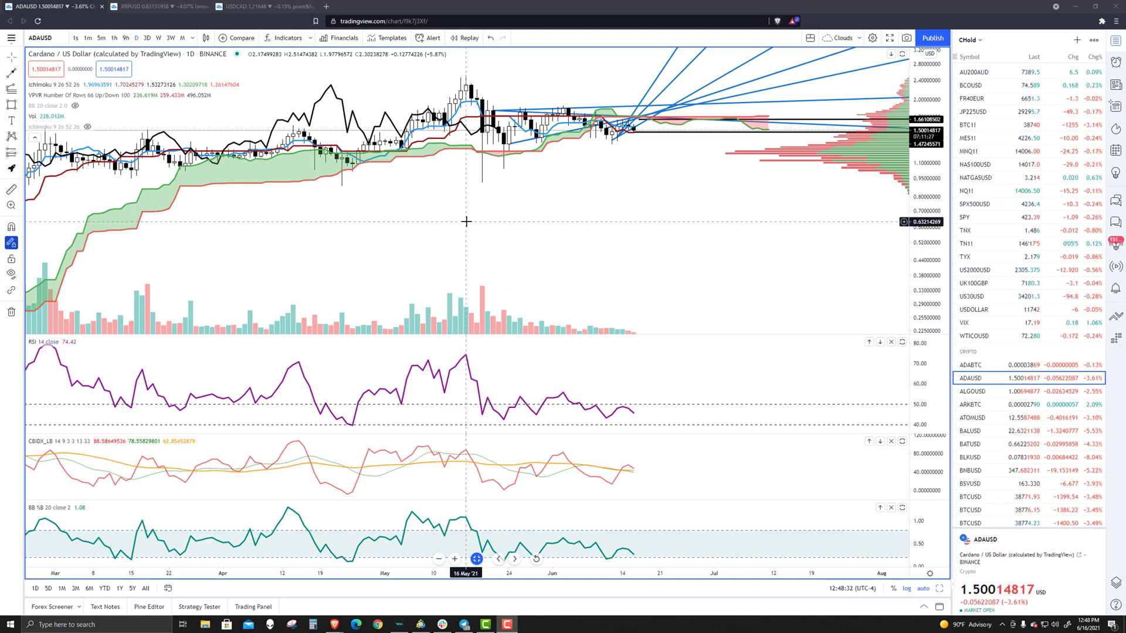
Switch ADAUSD to 1-hour candles and zoom out to show early-to-mid June
drag(475, 224, 499, 226)
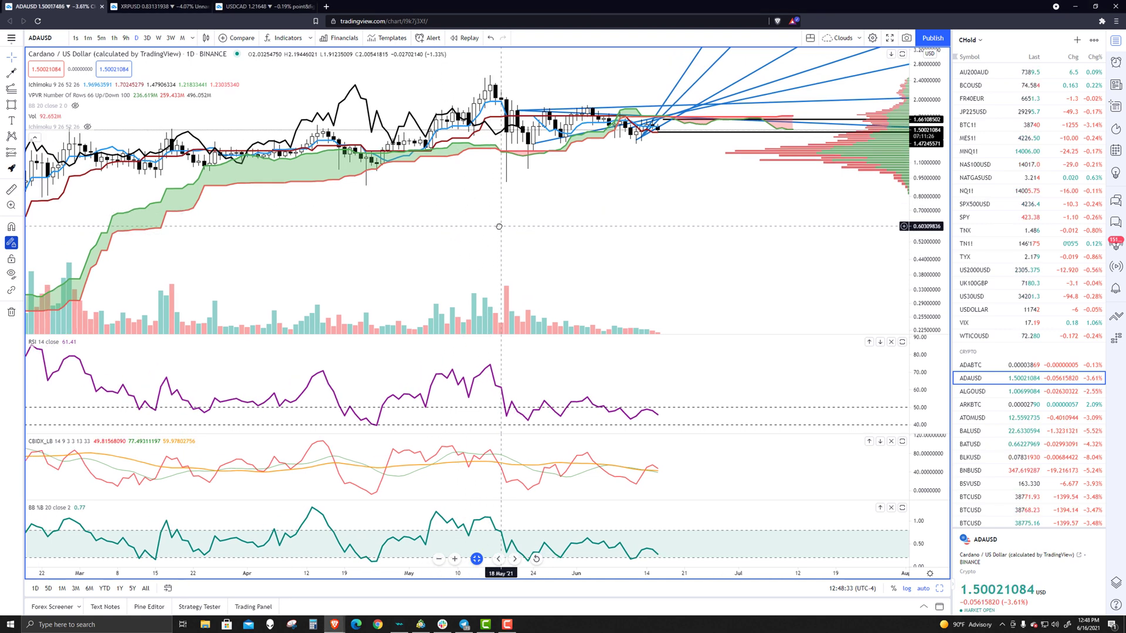
click(114, 38)
scroll(567, 297, down, 2)
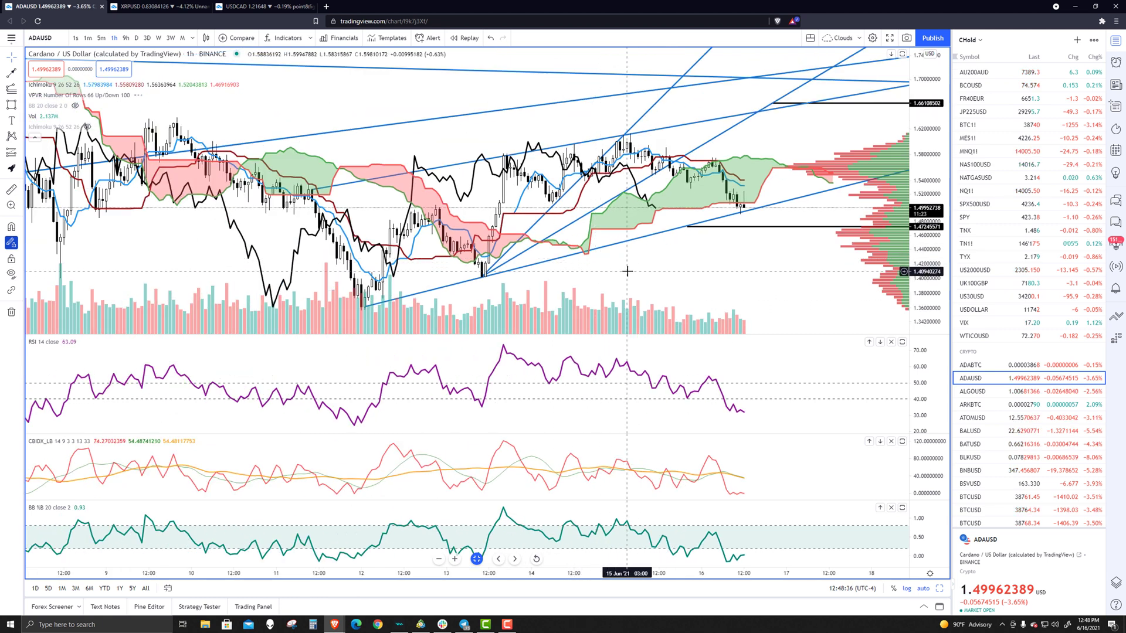
drag(658, 282, 588, 284)
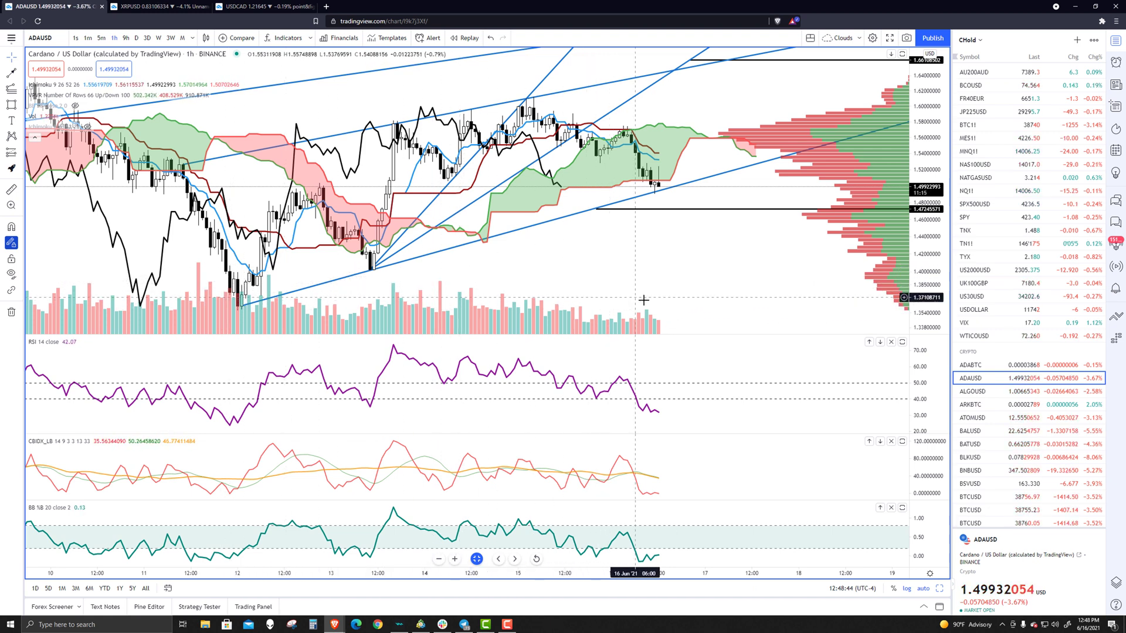
scroll(679, 311, down, 1)
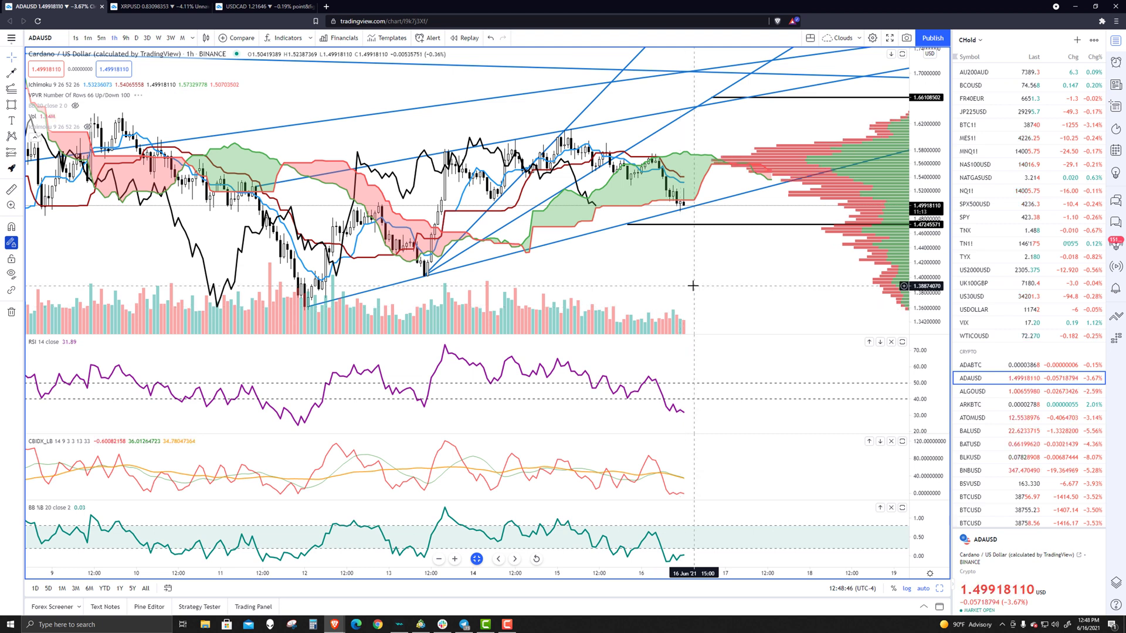
scroll(663, 275, down, 1)
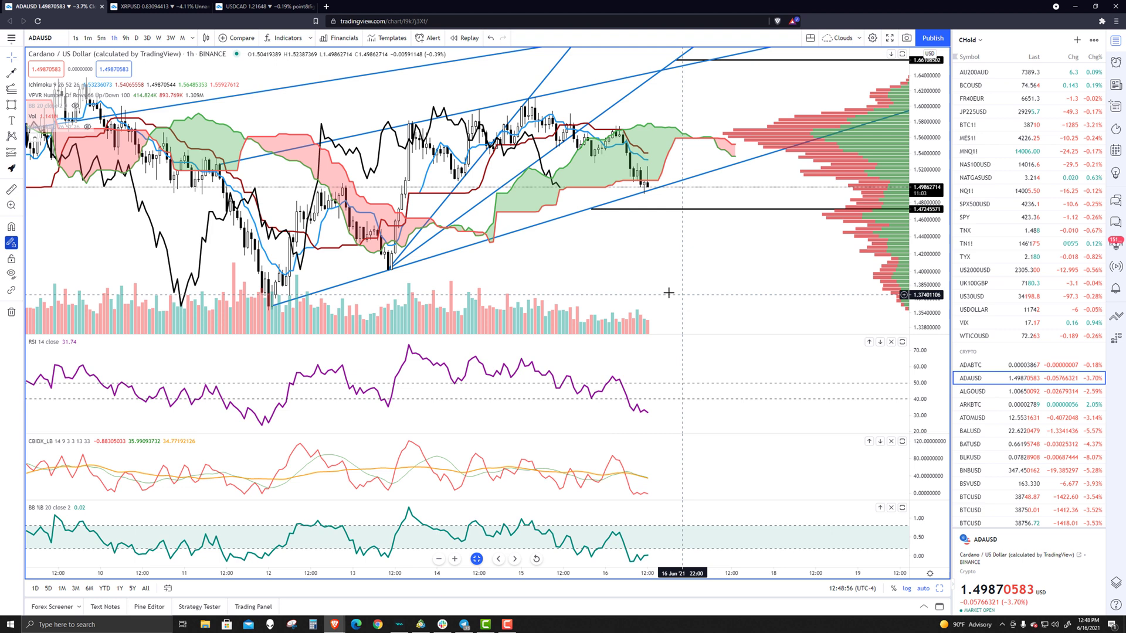
scroll(625, 331, down, 4)
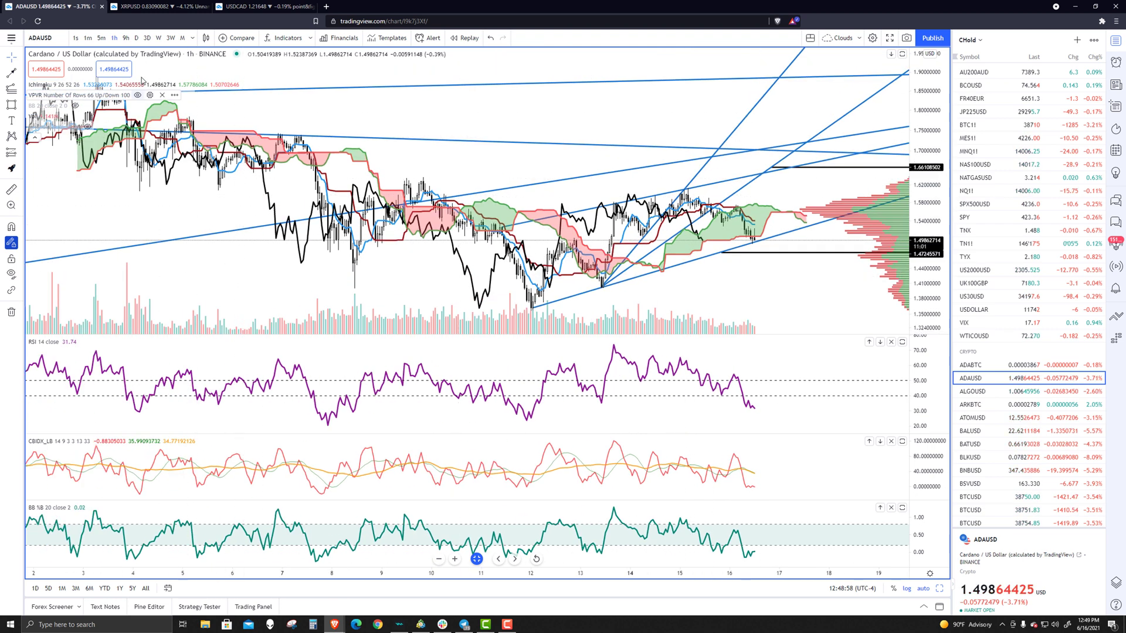
Switch the chart to 4-hour candles and pan toward the most recent bars
click(193, 37)
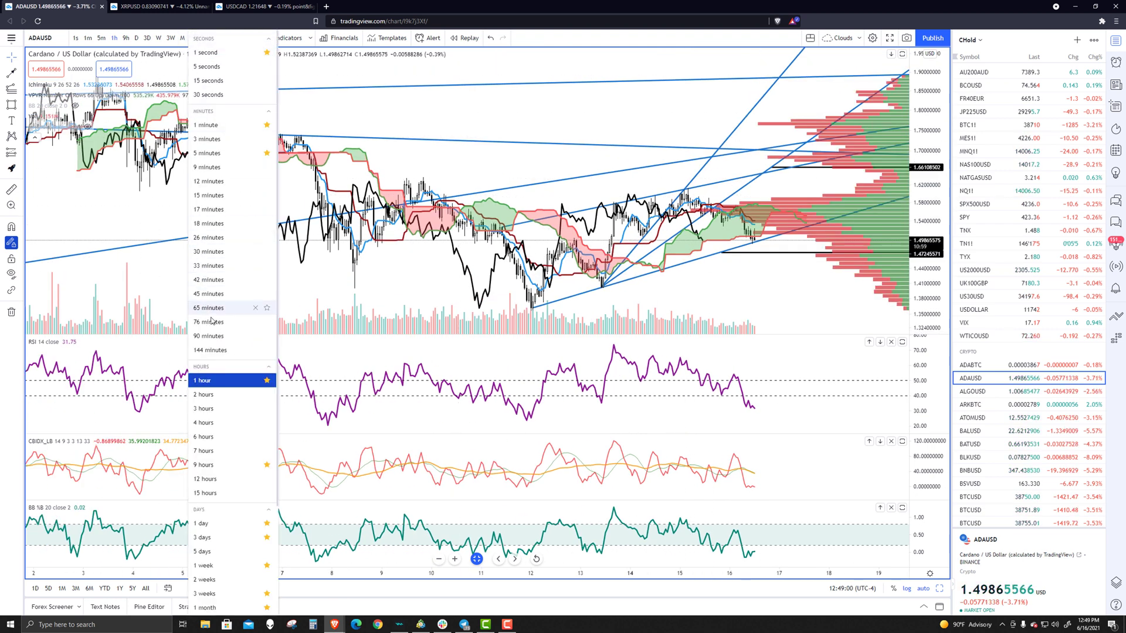
click(222, 422)
scroll(674, 245, up, 3)
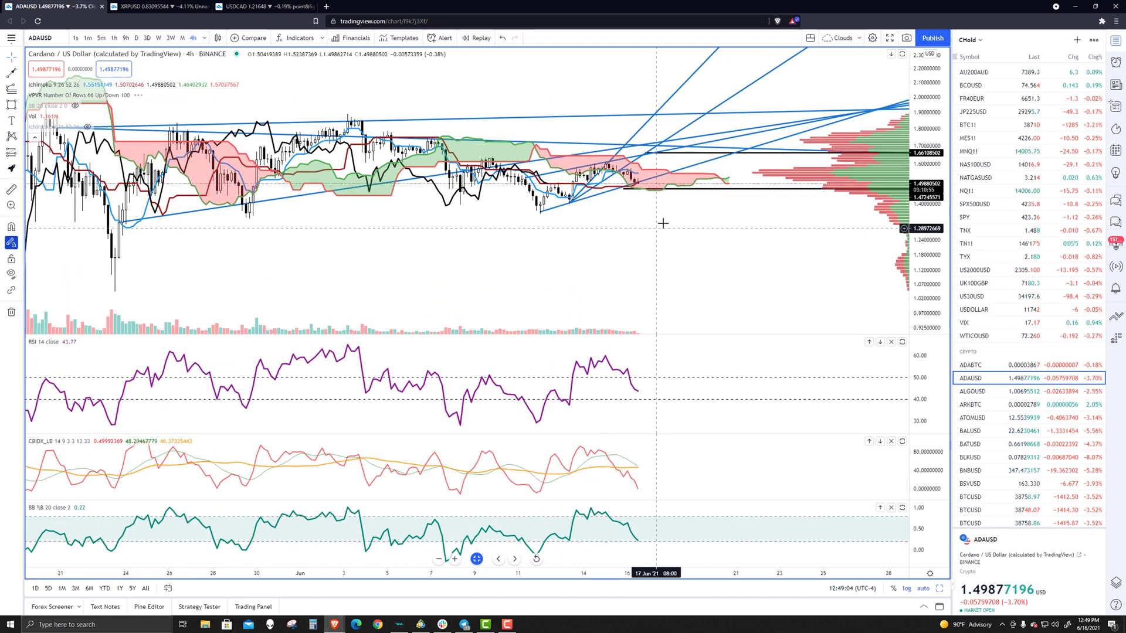
scroll(673, 219, down, 5)
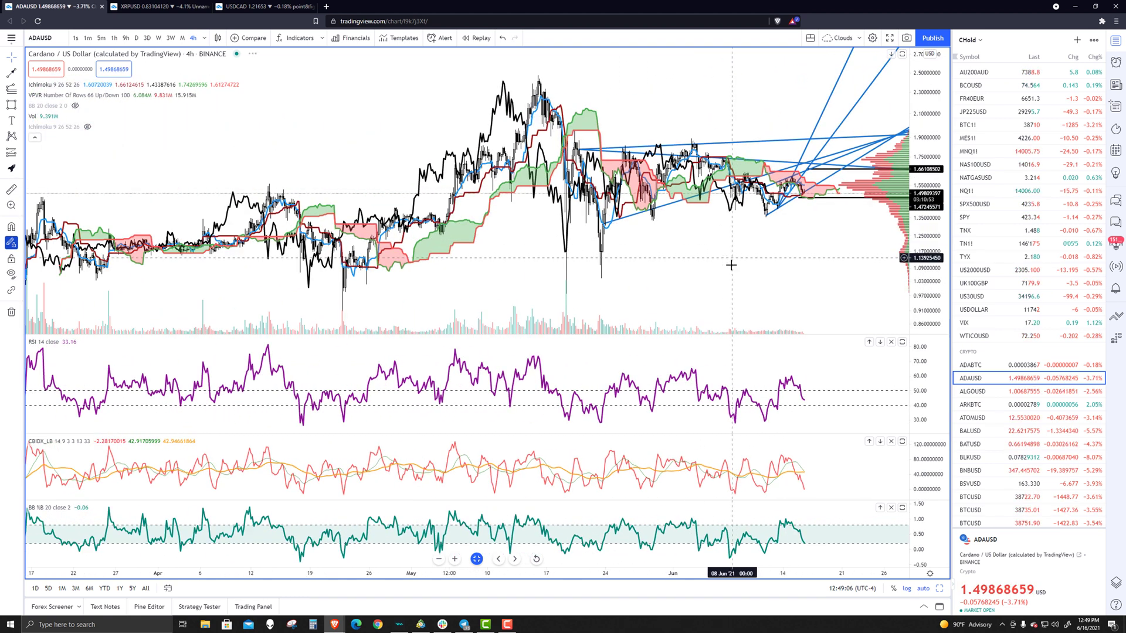
drag(679, 284, 494, 269)
scroll(678, 293, down, 8)
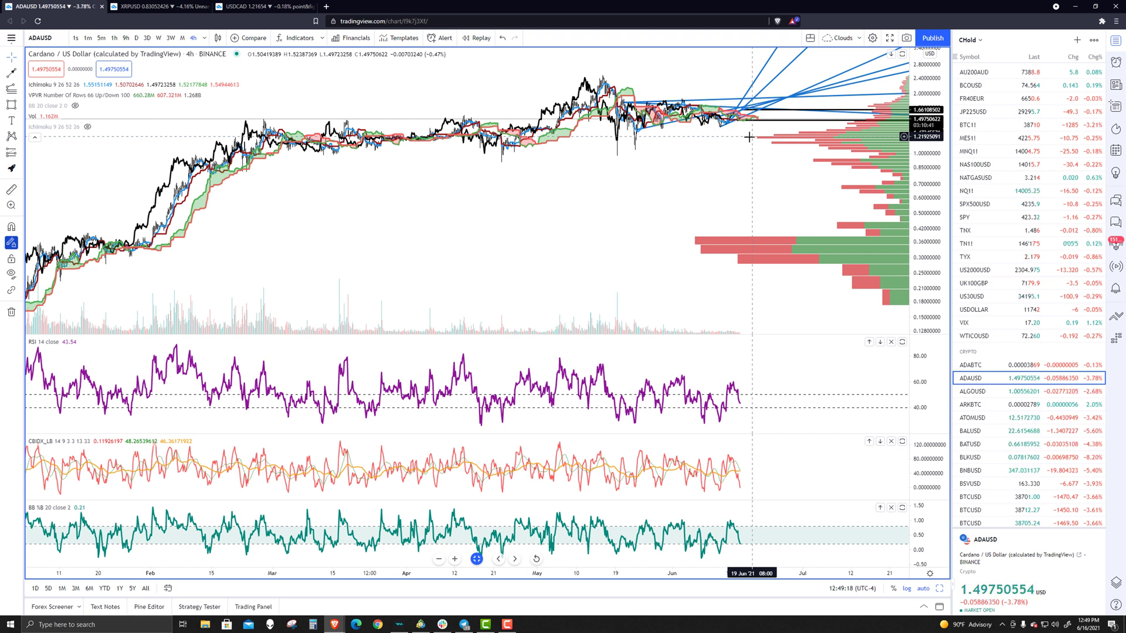
Zoom and pan the 4-hour chart toward later dates, then return to 1-day candles
scroll(698, 176, up, 5)
scroll(680, 229, up, 5)
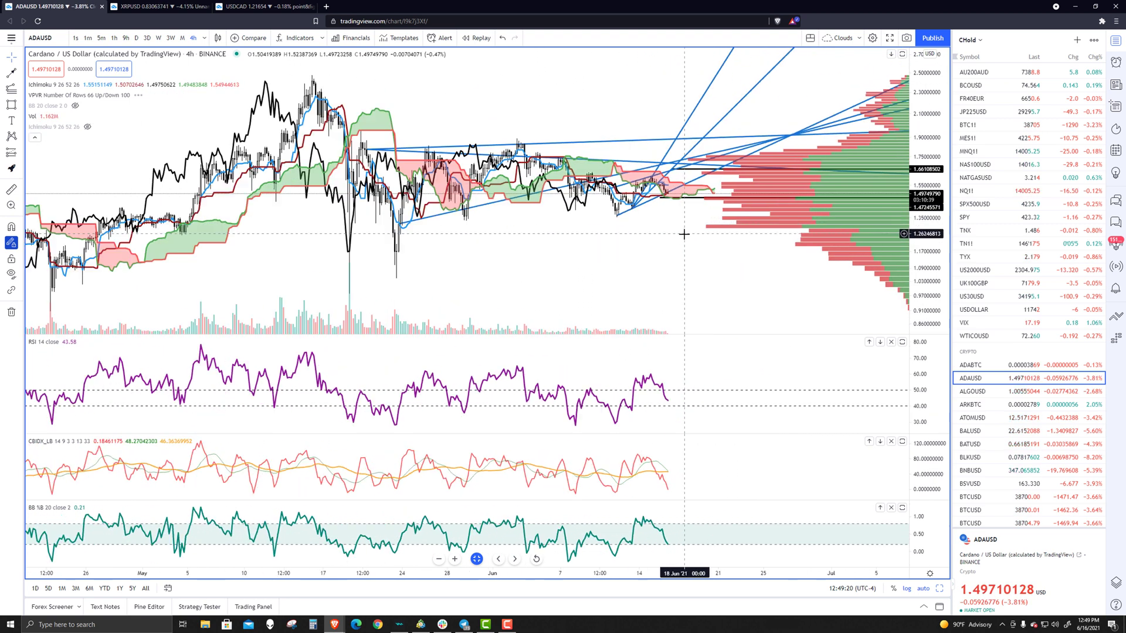
scroll(582, 284, down, 1)
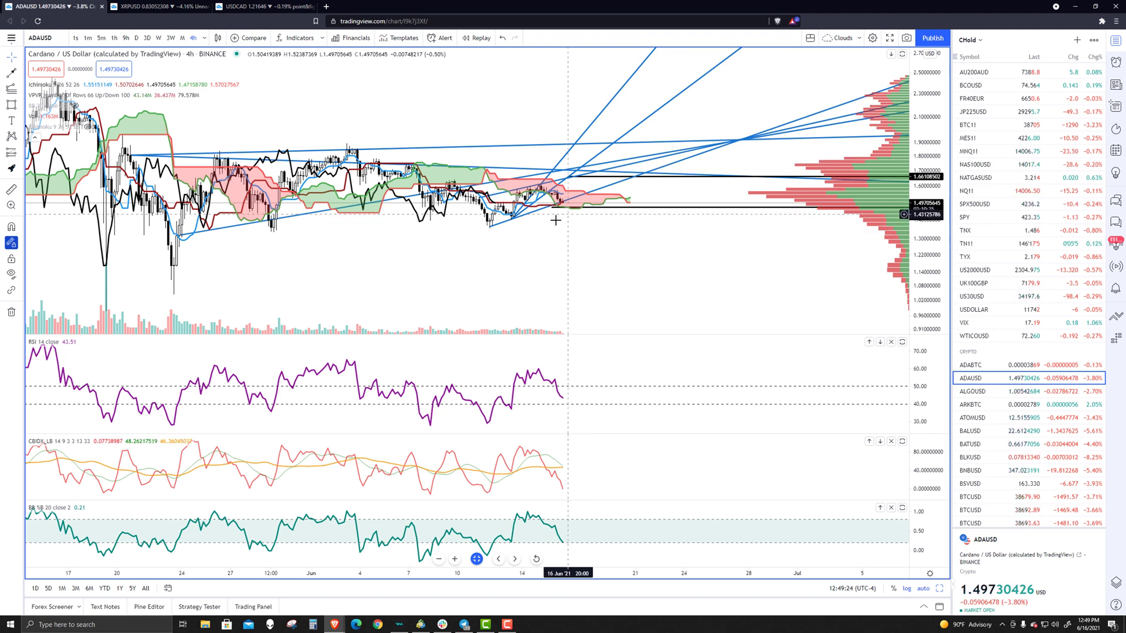
scroll(552, 239, up, 3)
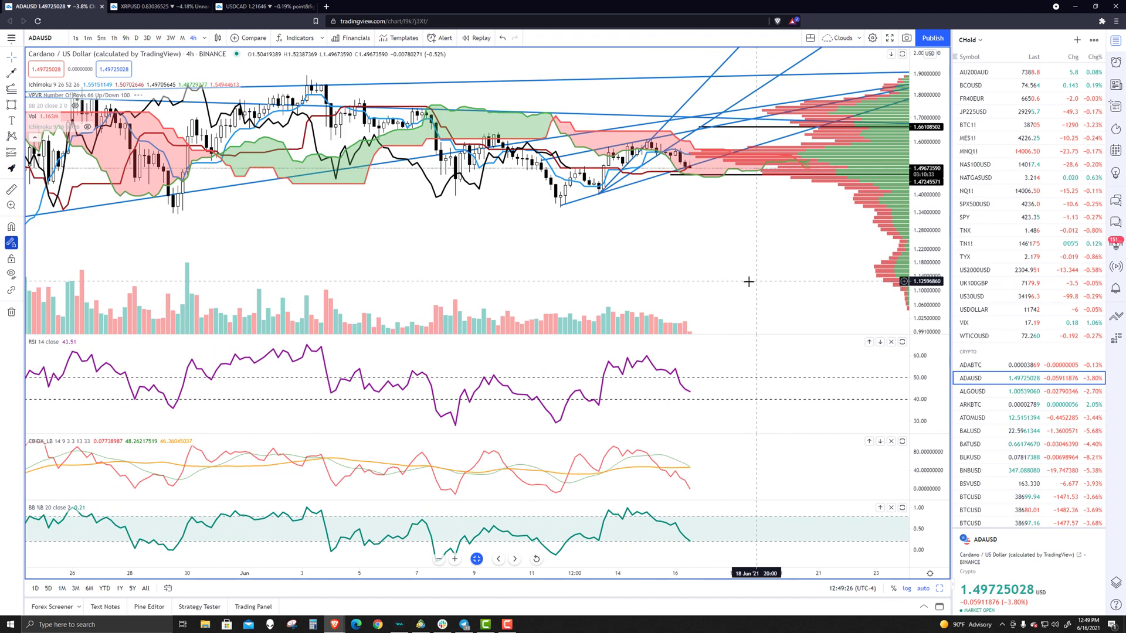
scroll(686, 281, up, 3)
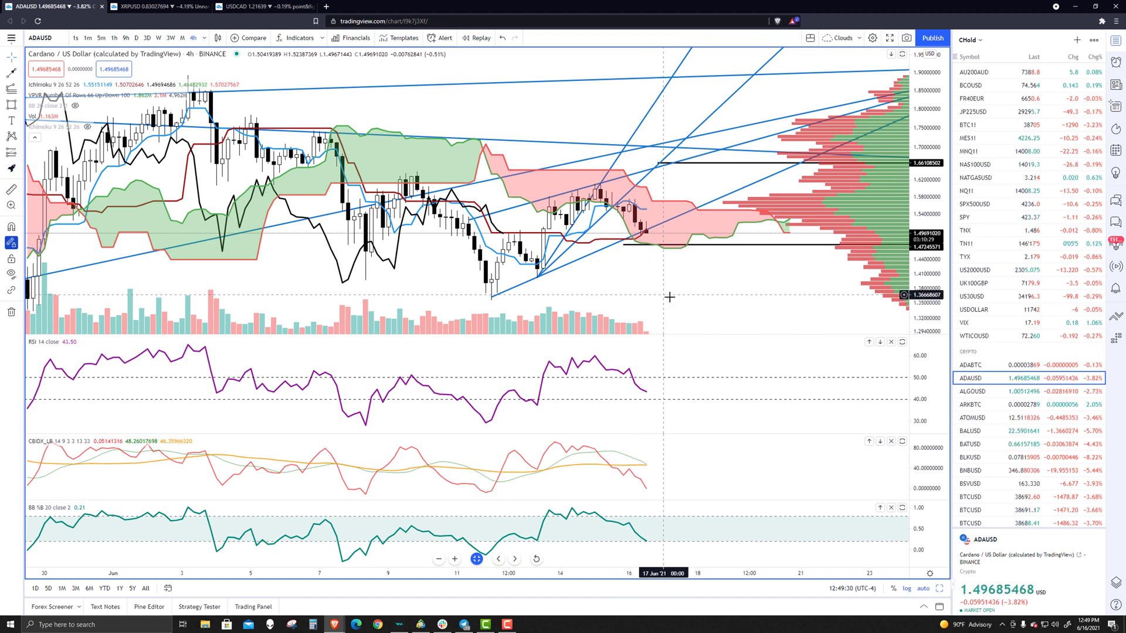
drag(634, 297, 605, 293)
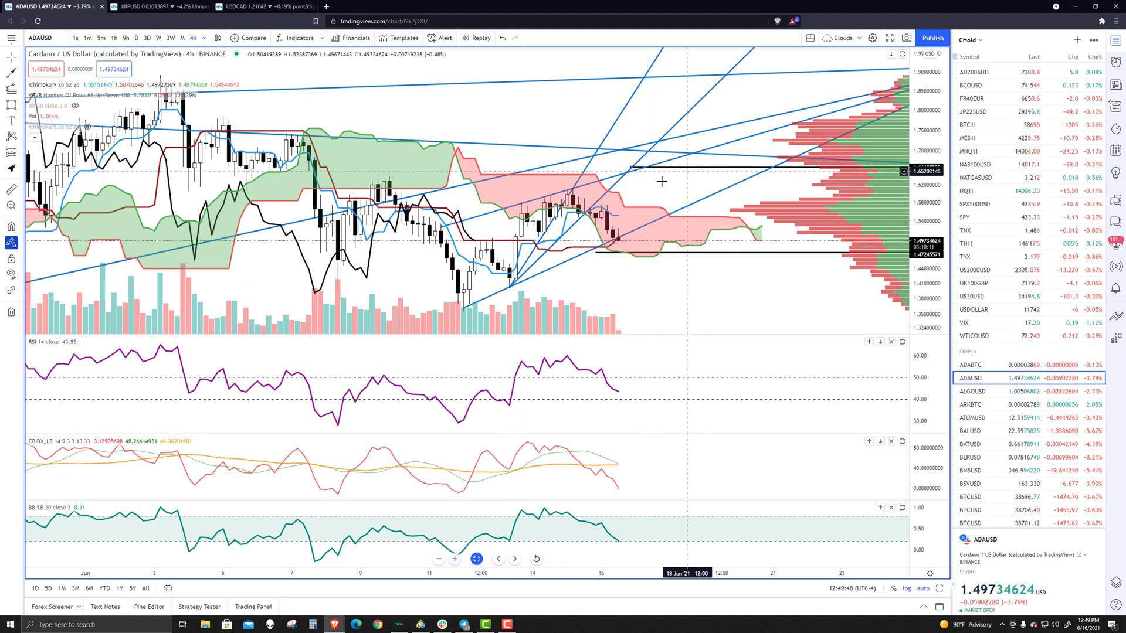
scroll(708, 295, down, 5)
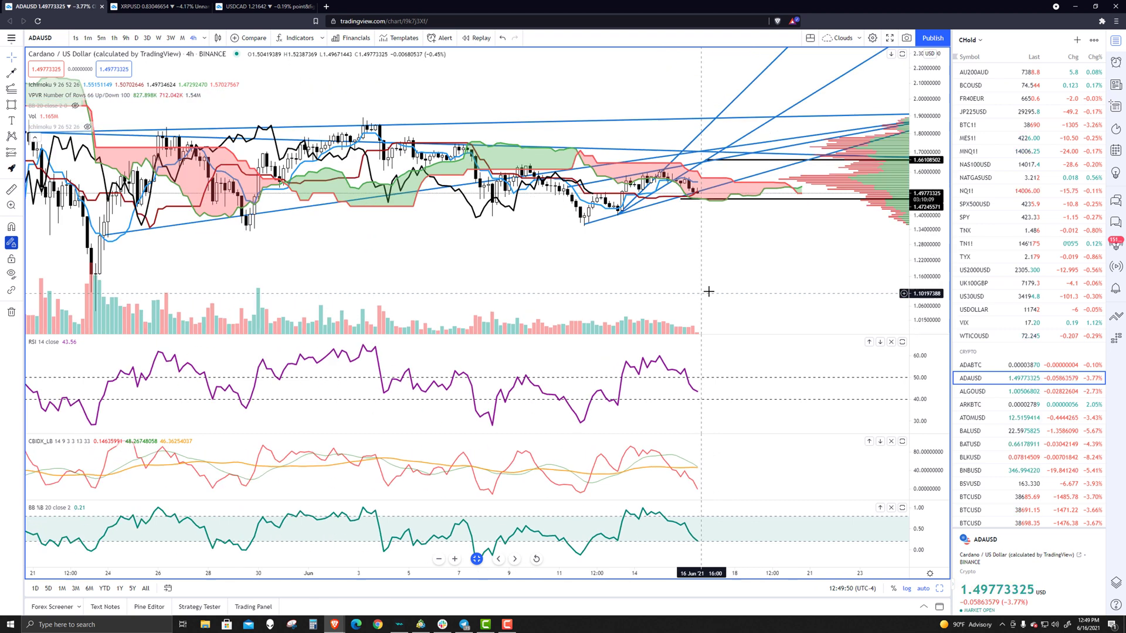
click(136, 38)
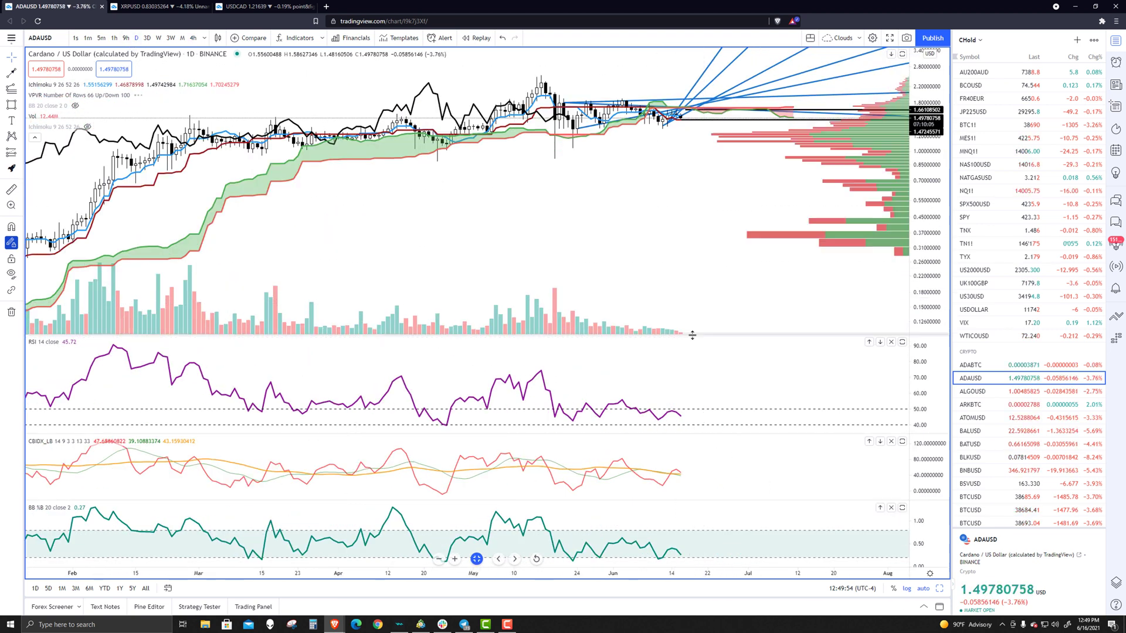
Make the RSI and CBIDX panes much taller and give BB %B slightly more height
drag(689, 333, 686, 110)
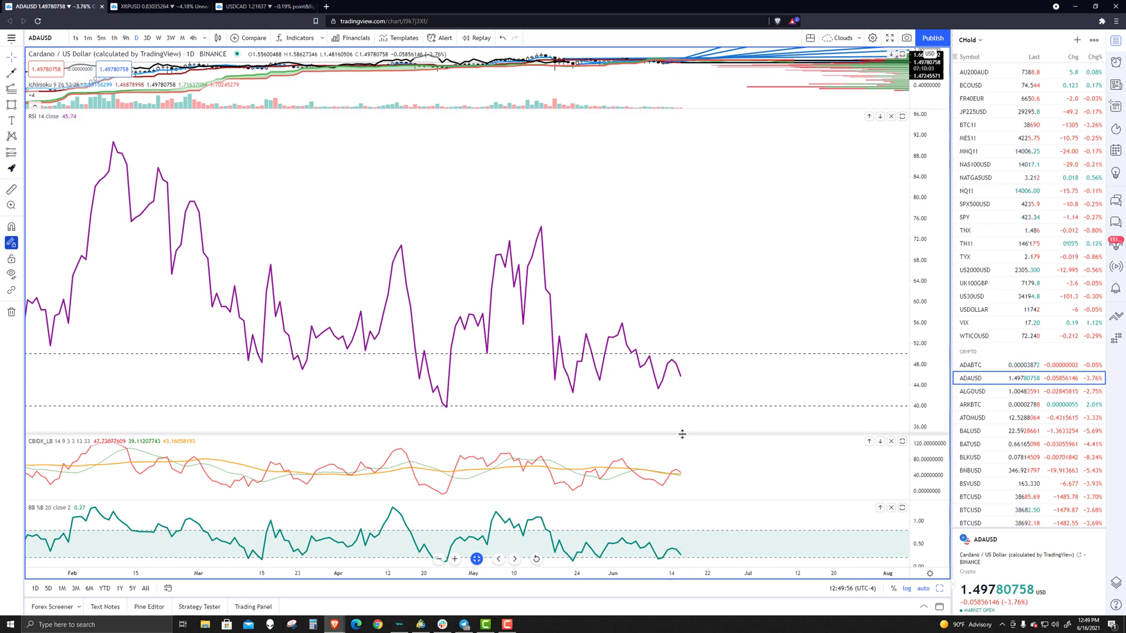
drag(683, 434, 685, 311)
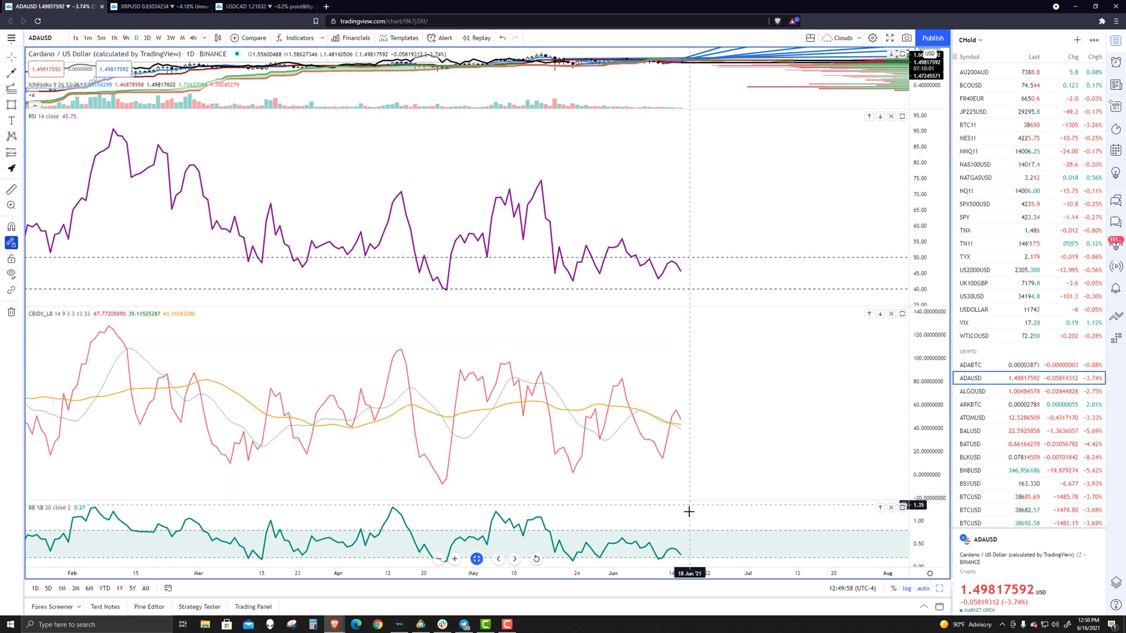
drag(689, 500, 687, 425)
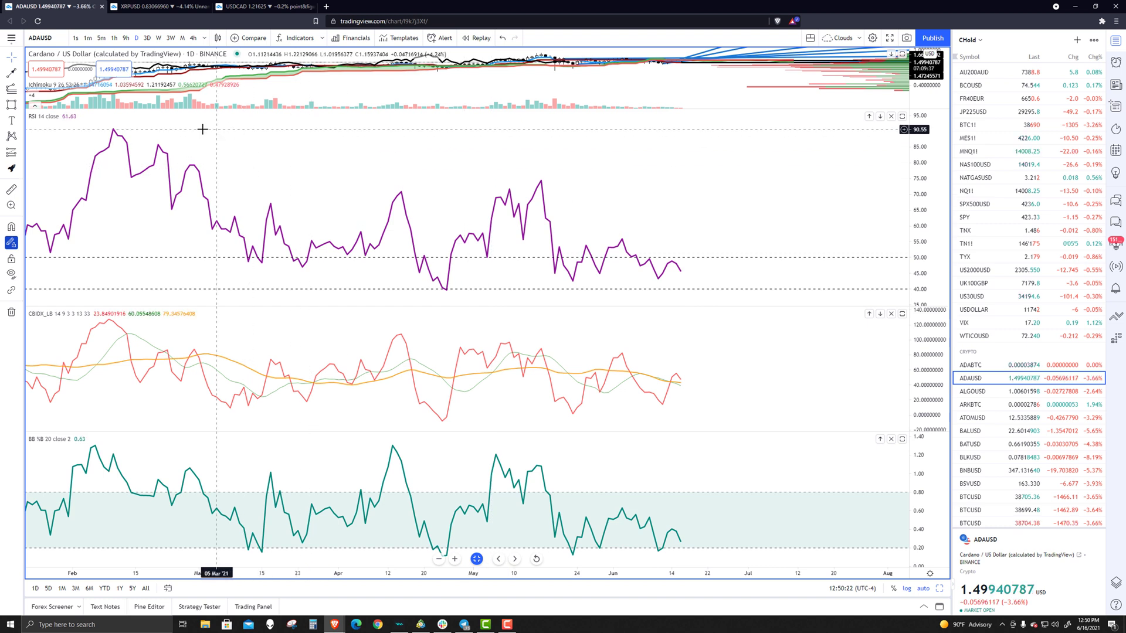
Switch the ADAUSD chart to the 1-week timeframe
click(158, 38)
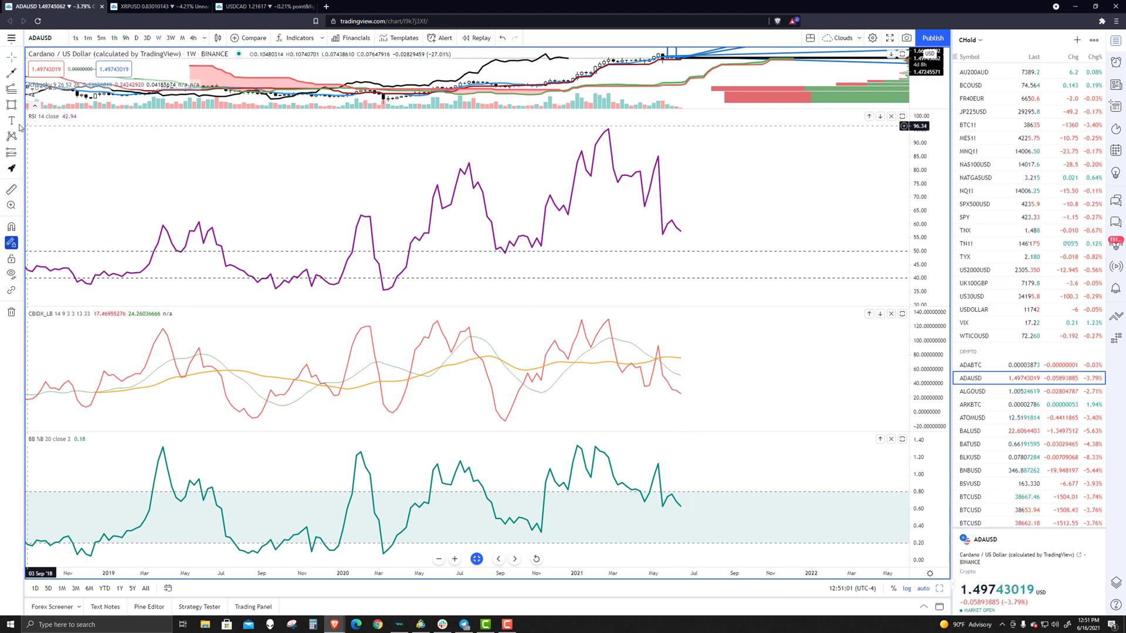
Add the note 'weekly RSI @ 50, likely means price at 1.20 value area' higher on the RSI pane
click(698, 244)
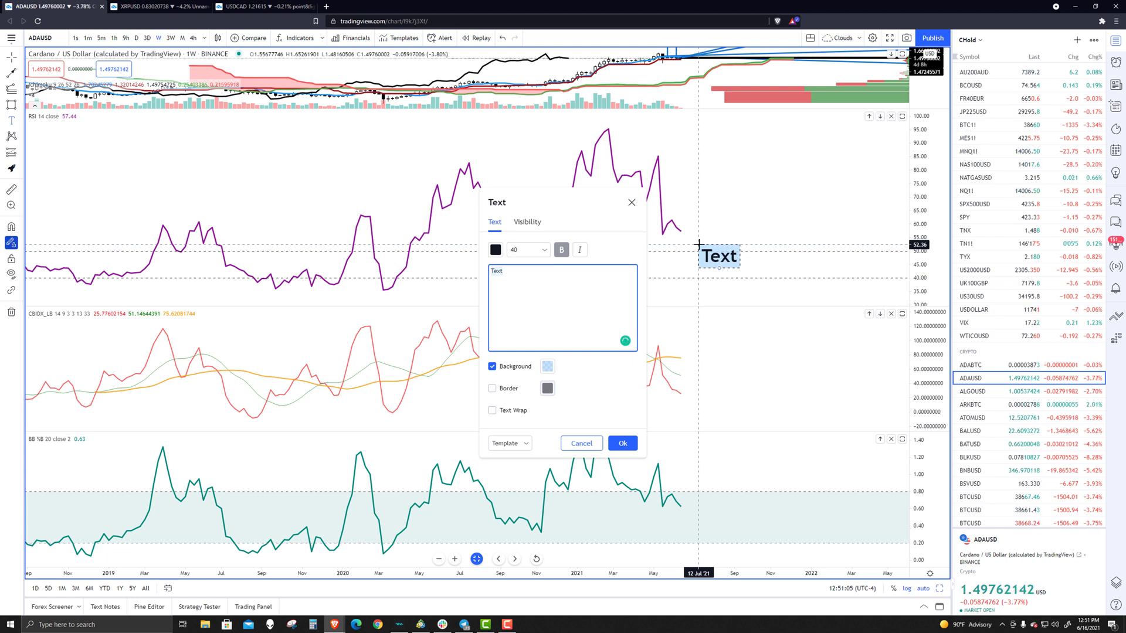
text(weekly RSI )
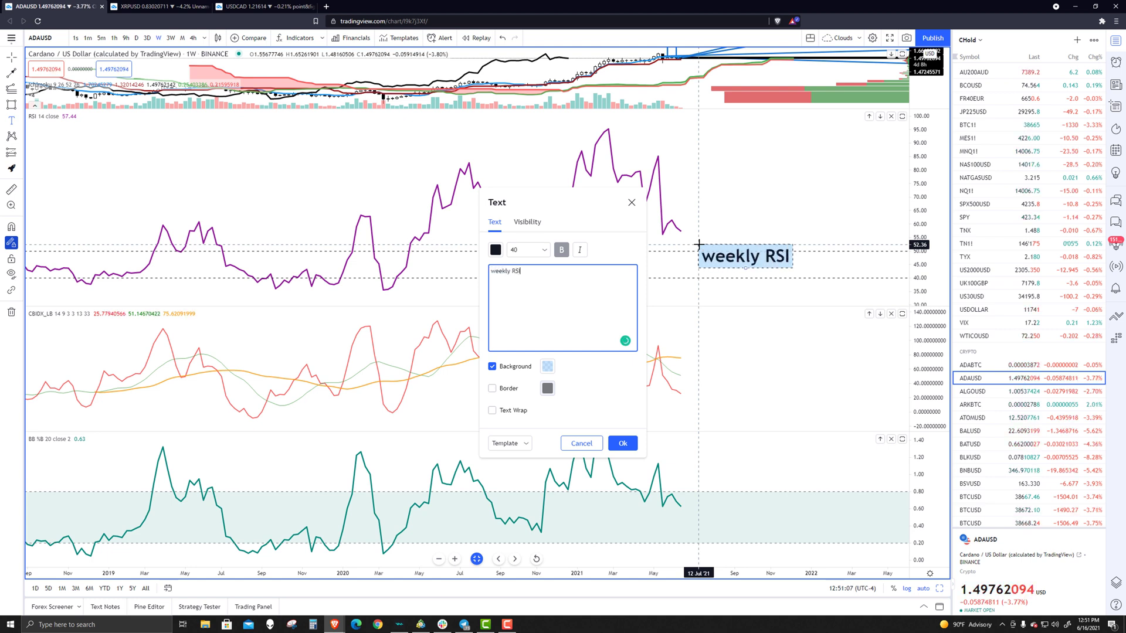
text(@ 40)
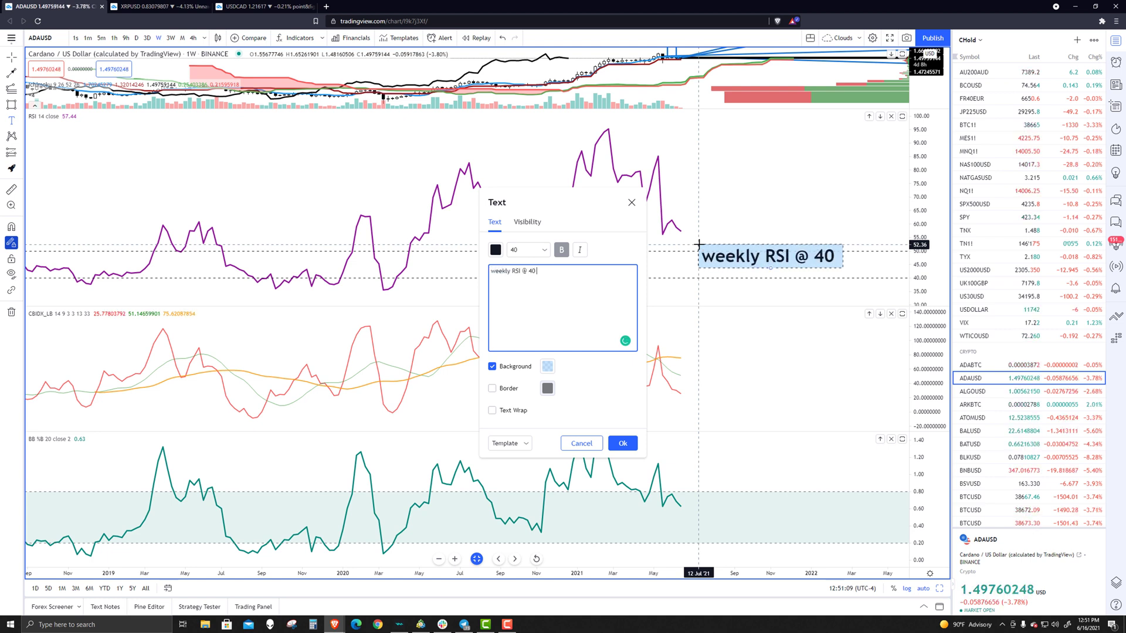
text( me)
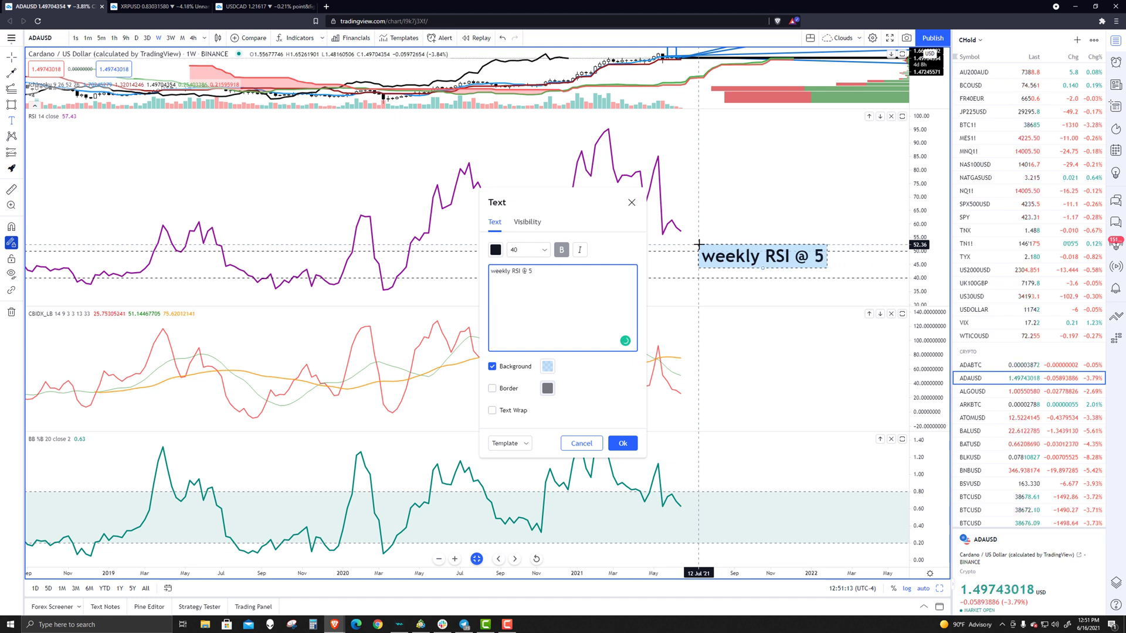
text( likely means)
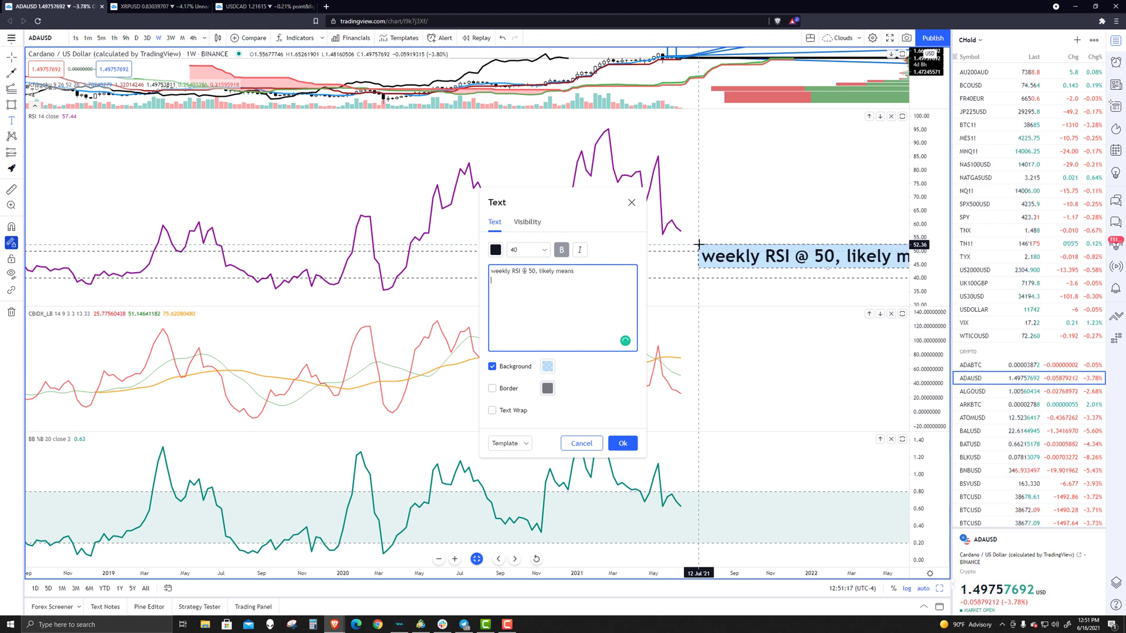
text(price )
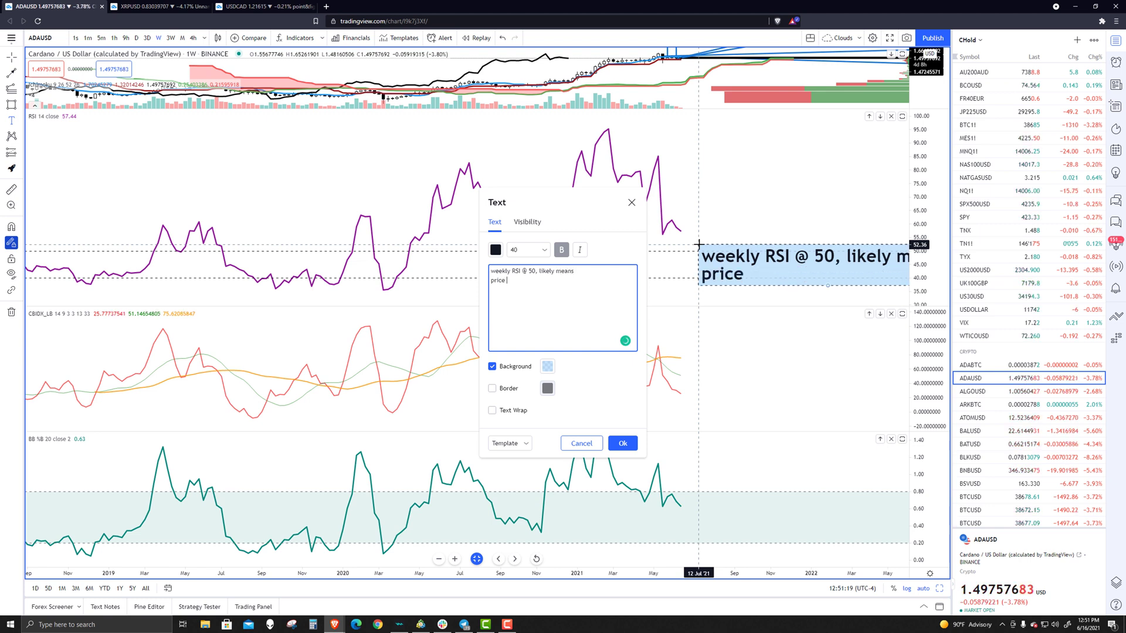
text(at 1.20 value area)
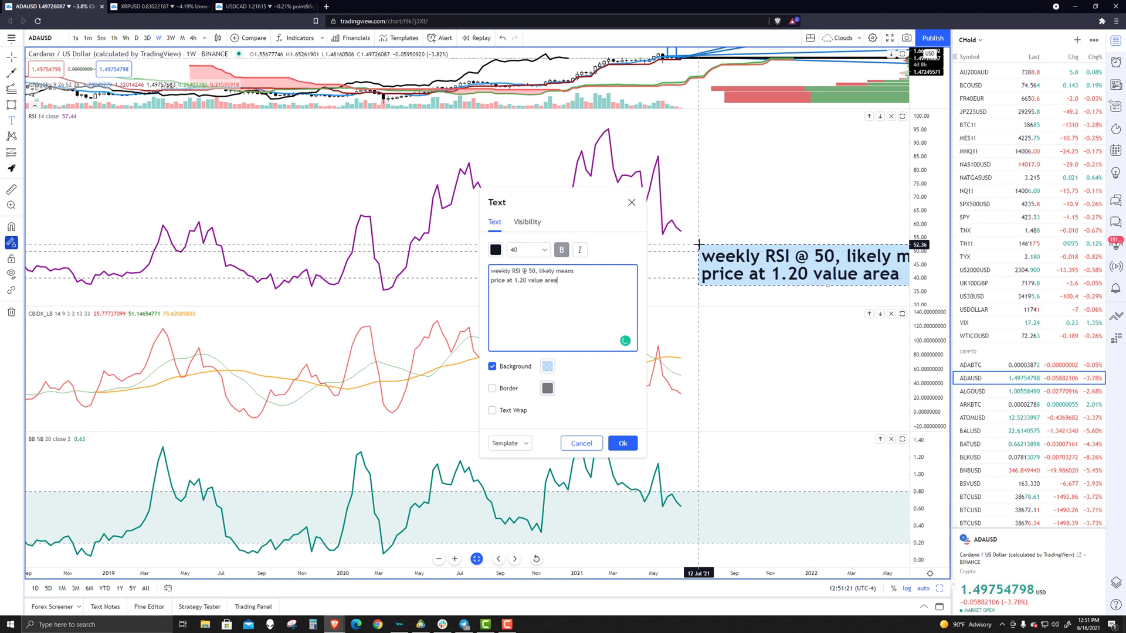
click(623, 443)
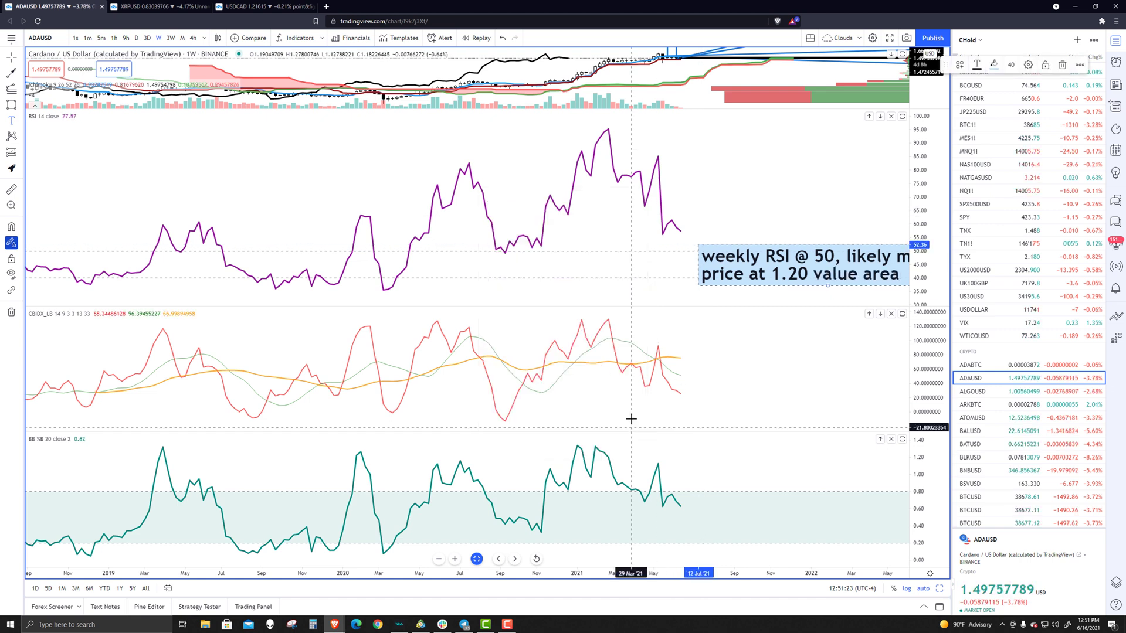
drag(706, 265, 626, 181)
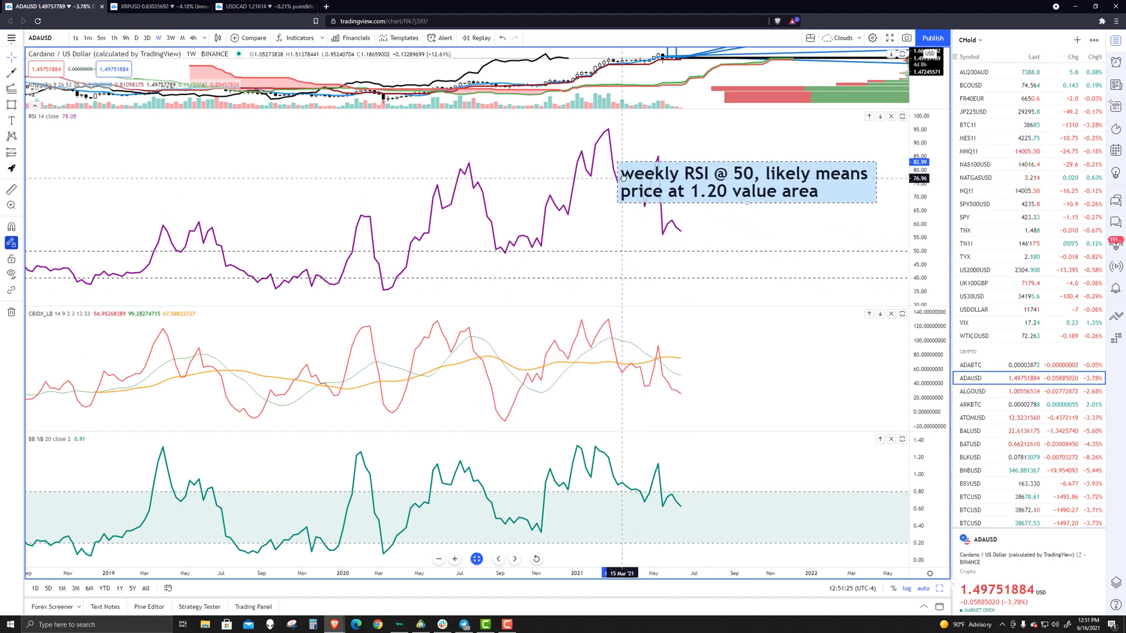
Set the note's font size to 20 and place it above the recent RSI values
double_click(626, 180)
click(544, 250)
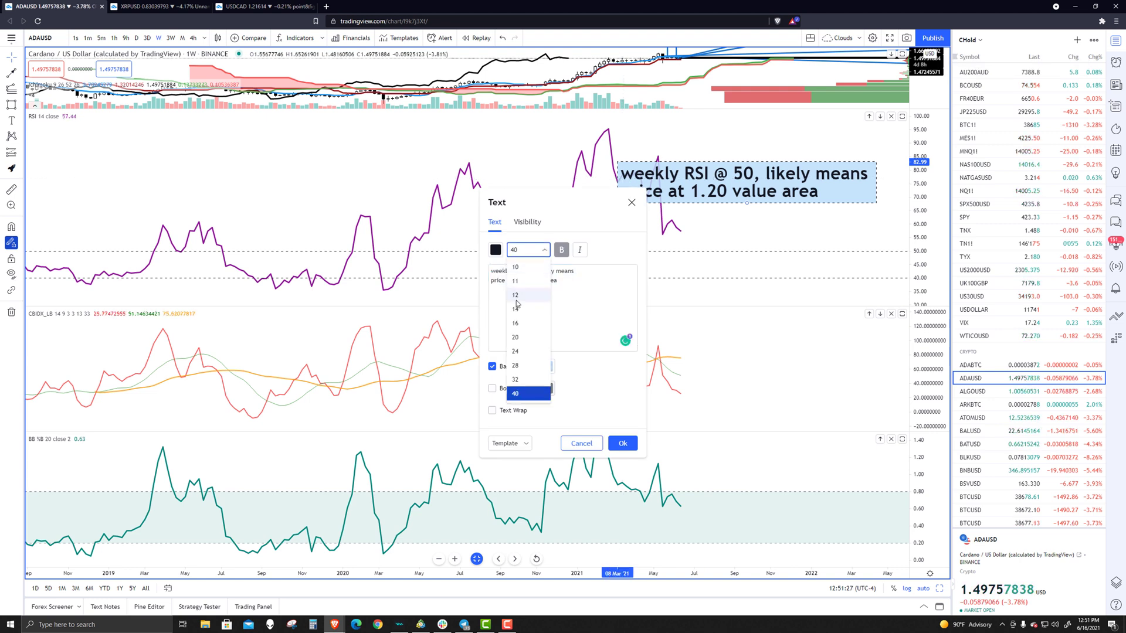
click(525, 299)
click(544, 250)
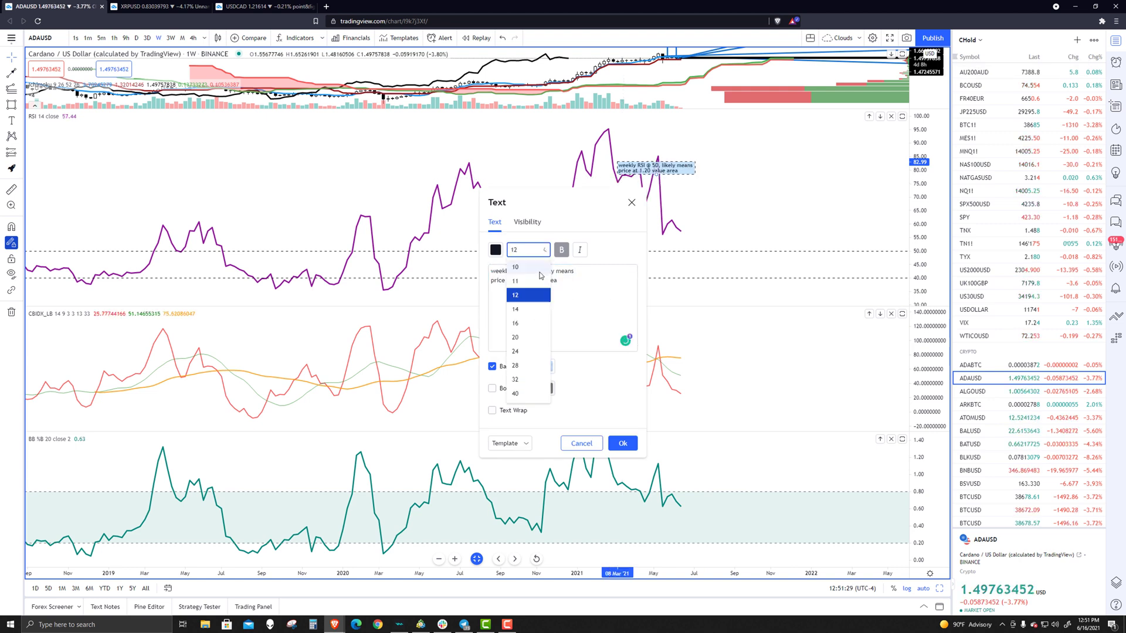
click(530, 339)
drag(682, 174, 740, 152)
Add a two-line RSI note 'weekly RSI @ 40, likely means price at 0.84 - 0.94 value area'
click(11, 120)
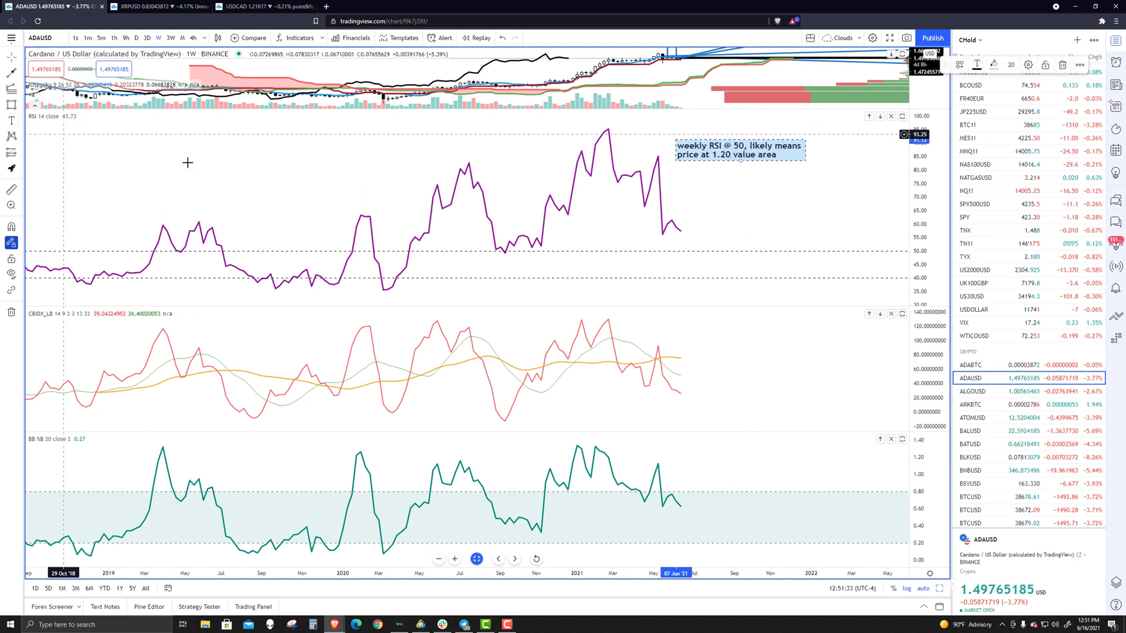
click(680, 200)
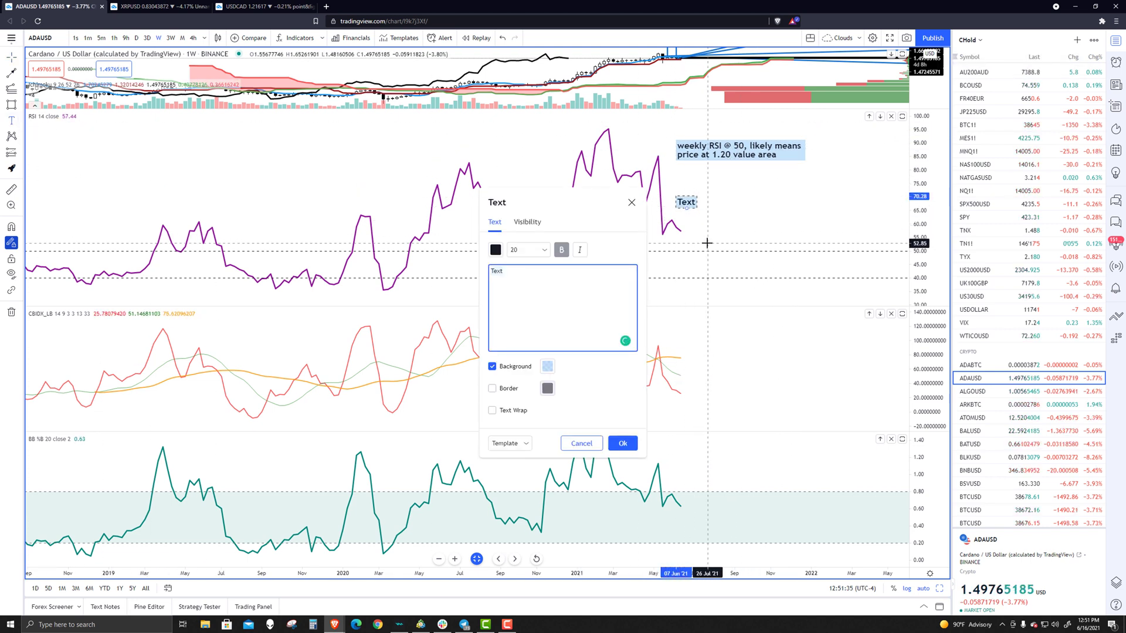
text(weekly RSI )
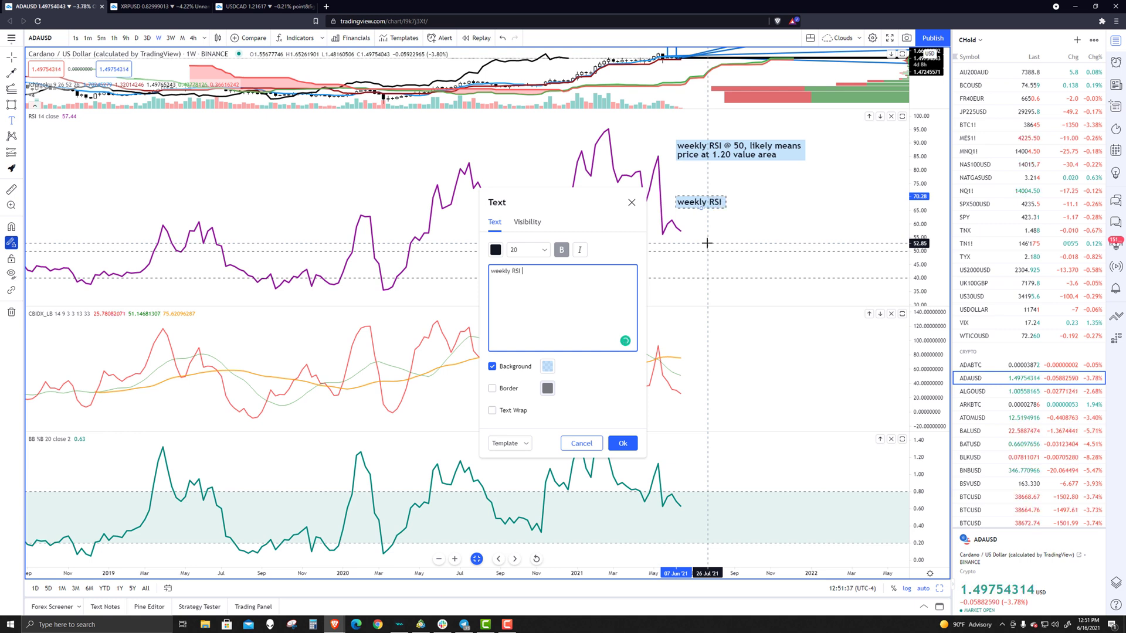
text(@ 40)
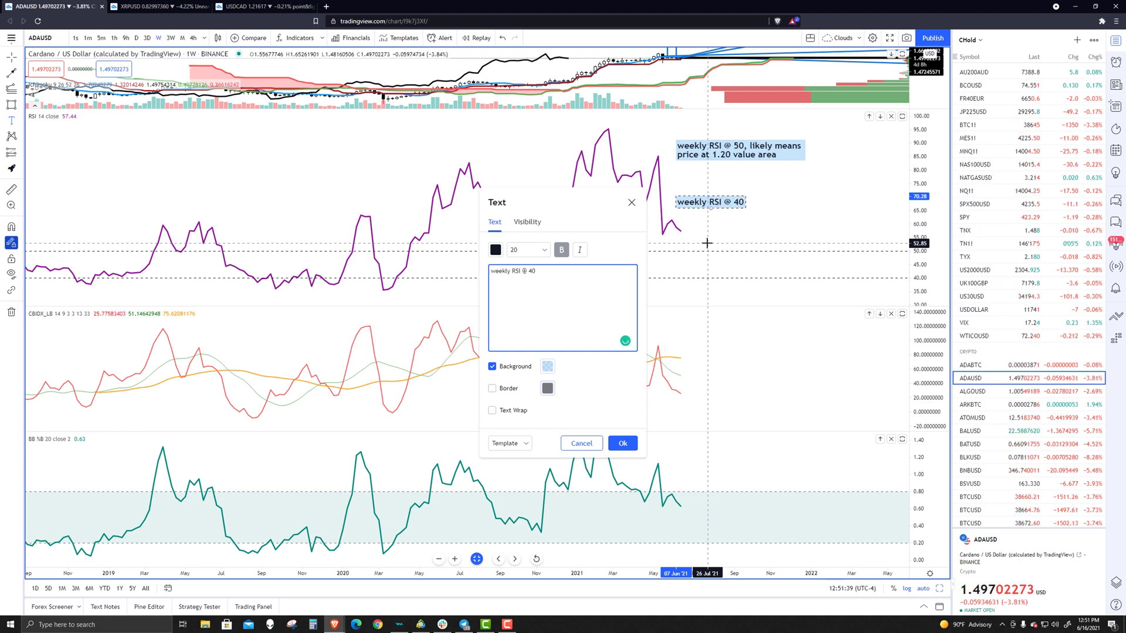
text(, likely)
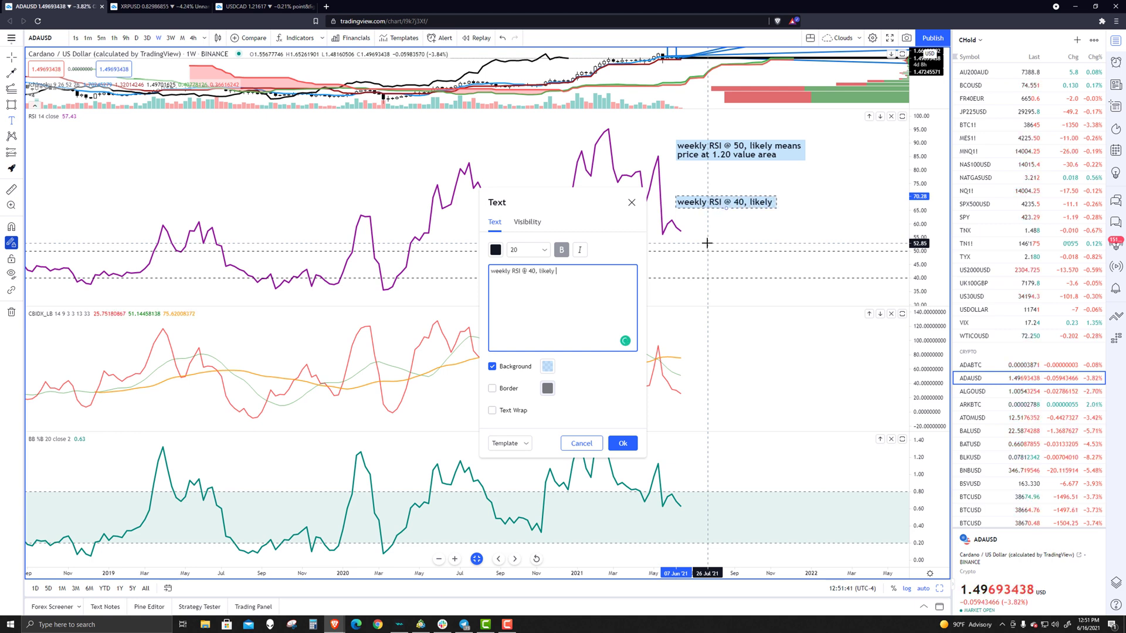
text( means)
key(Return)
text(r)
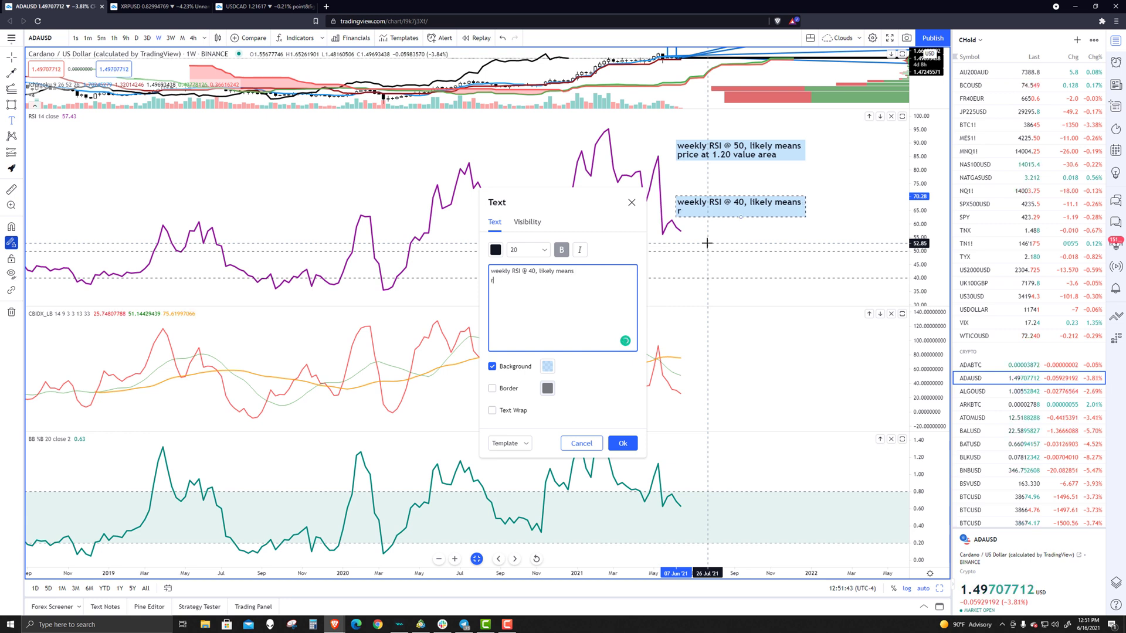
text(e at 0)
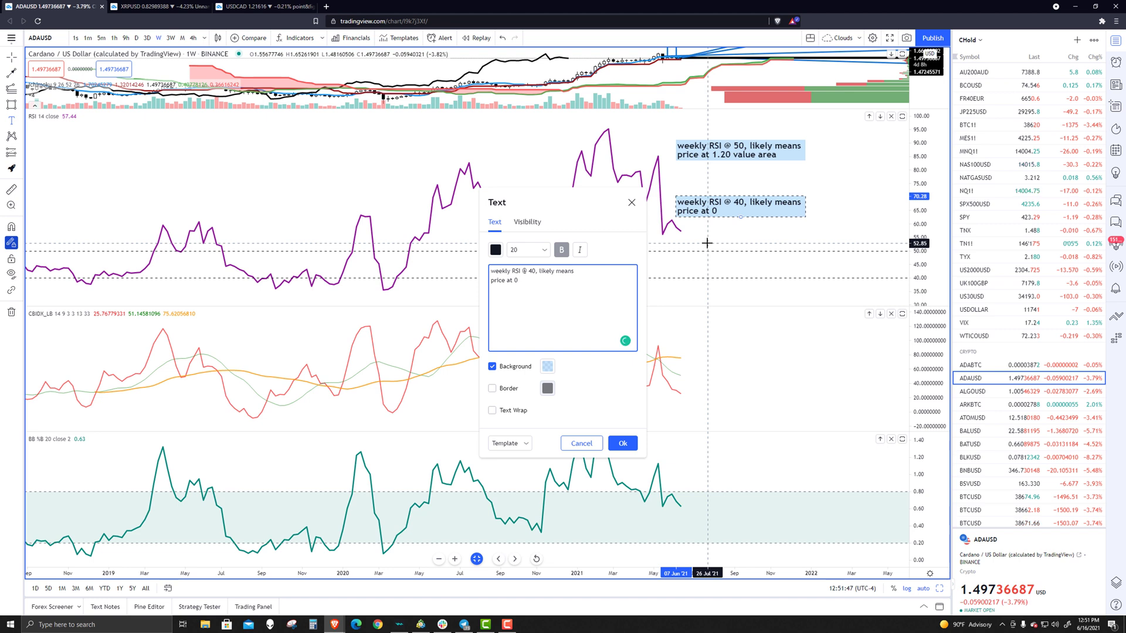
text(.84)
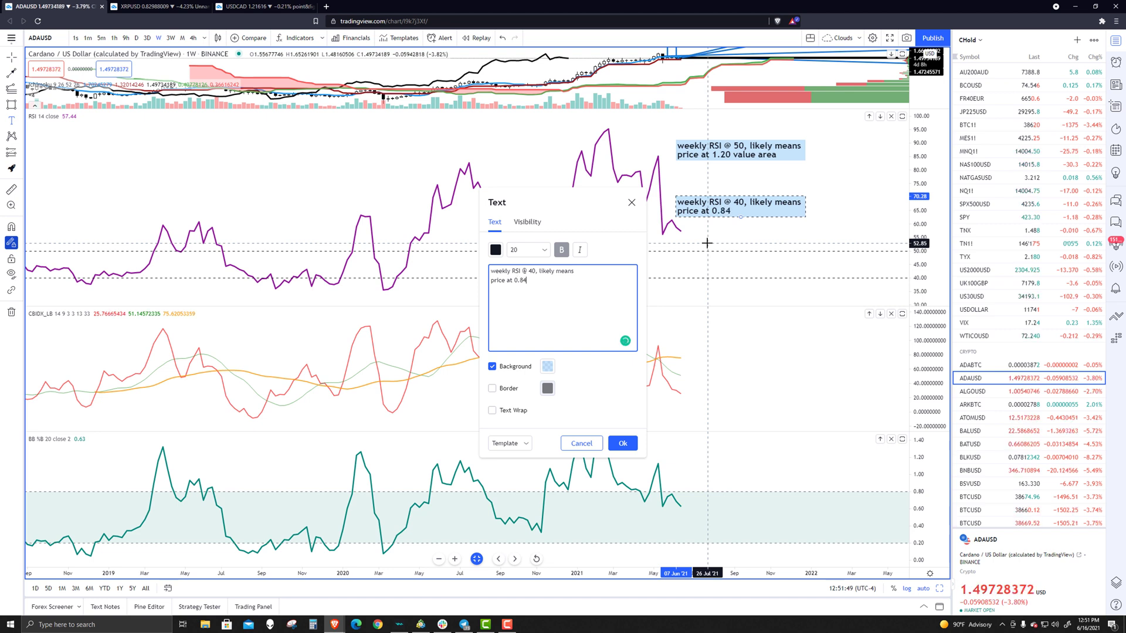
text( - 0.9)
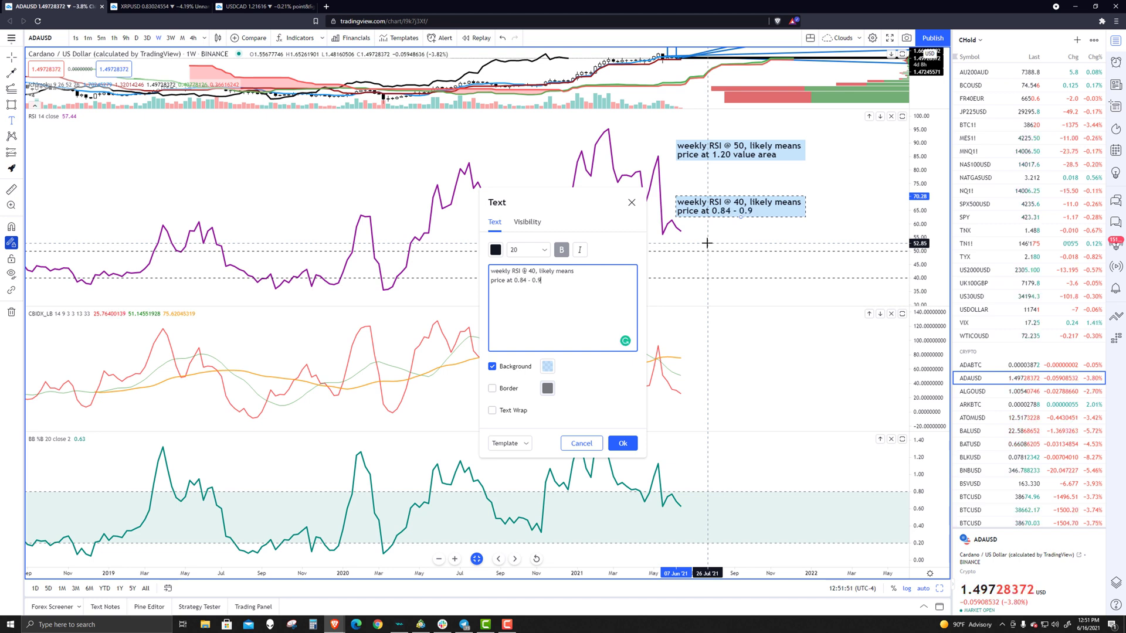
text(4 value area)
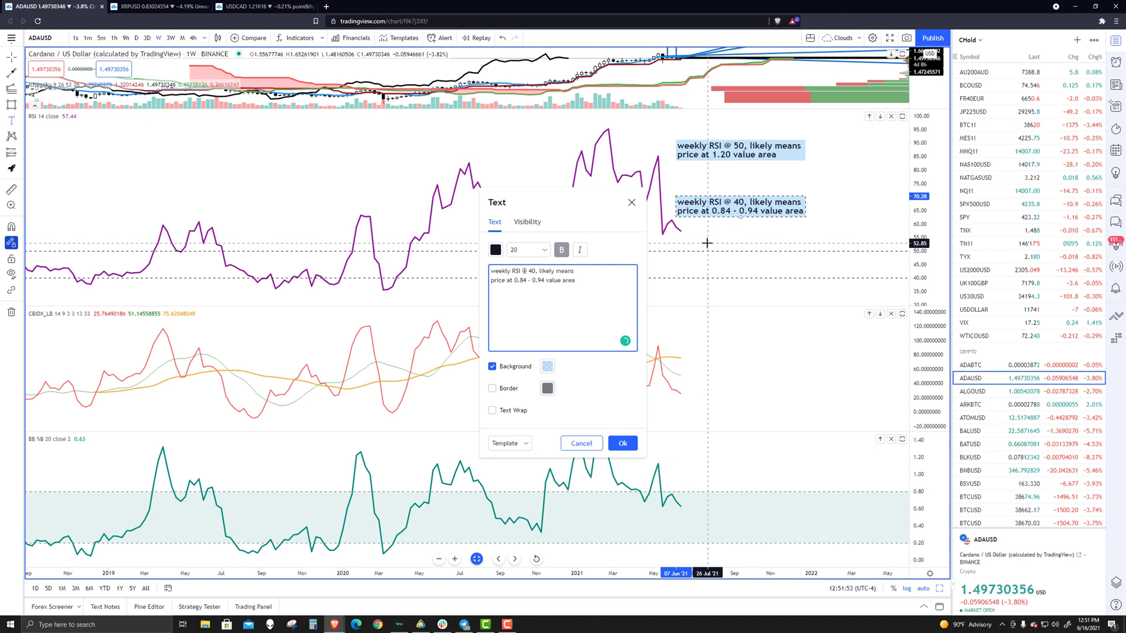
click(623, 443)
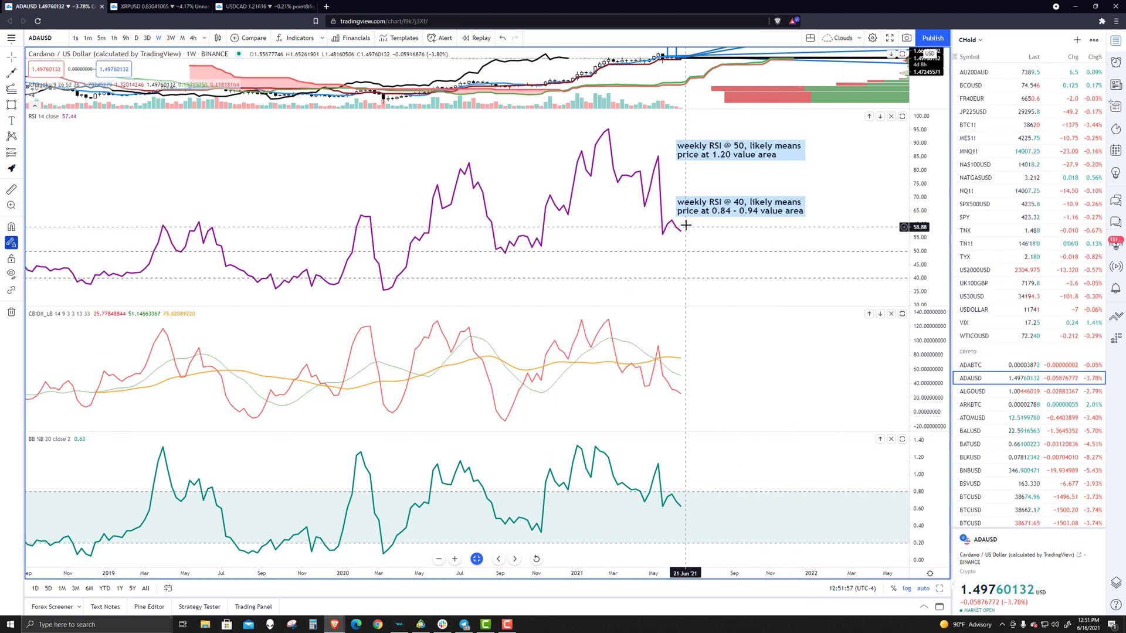
Drag the RSI 40 note down to the 40 level and the RSI 50 note to the 50 level
drag(701, 206, 719, 292)
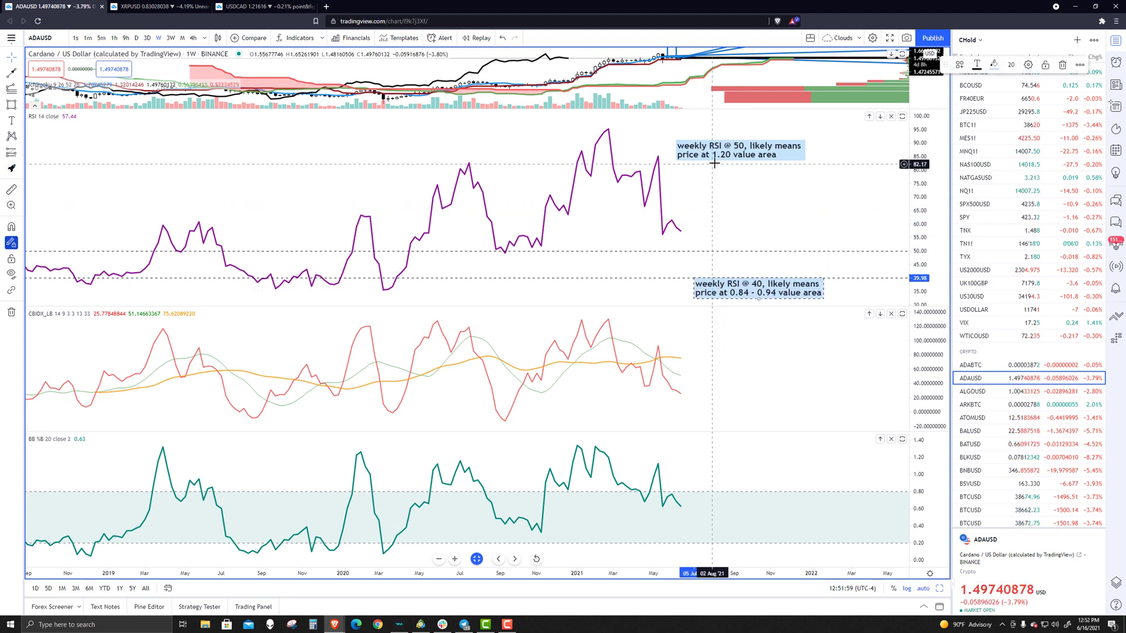
drag(716, 157, 733, 242)
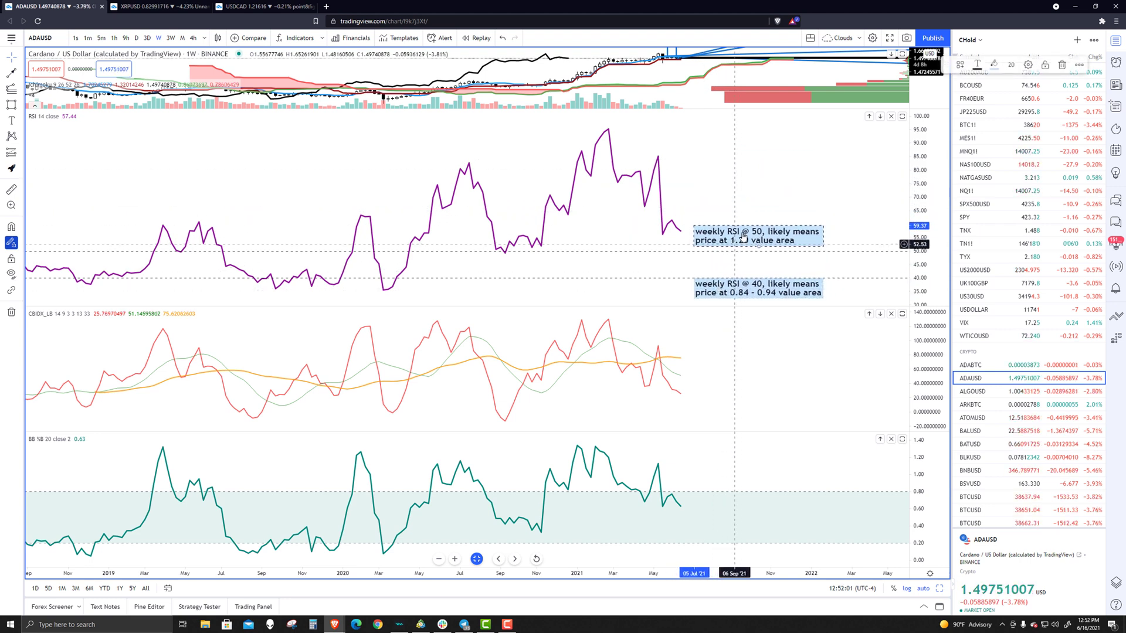
click(723, 177)
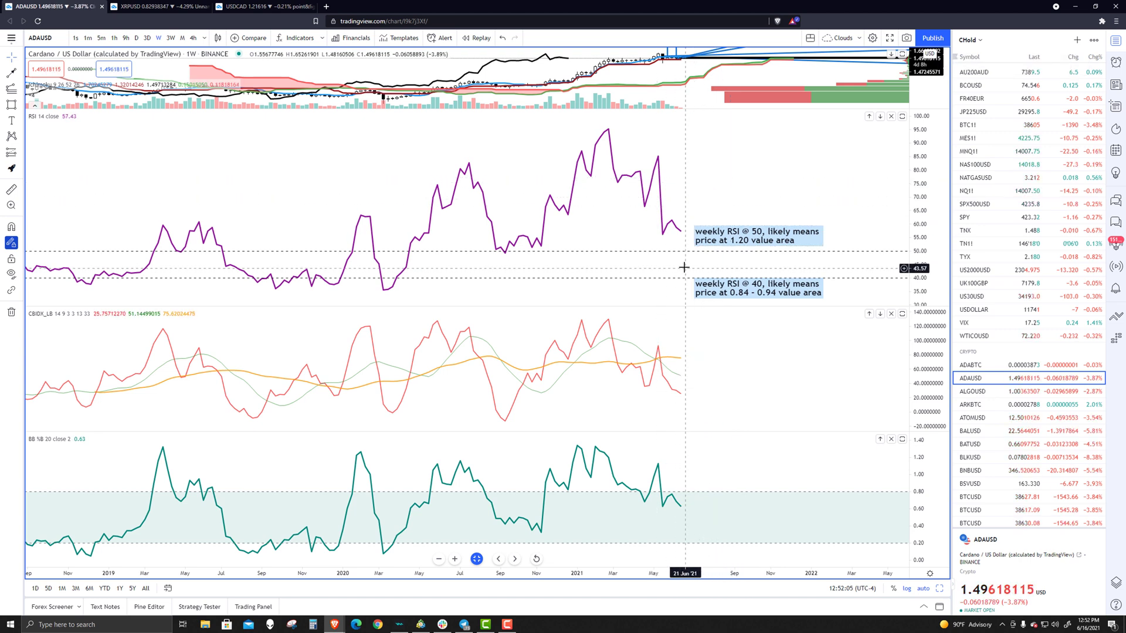